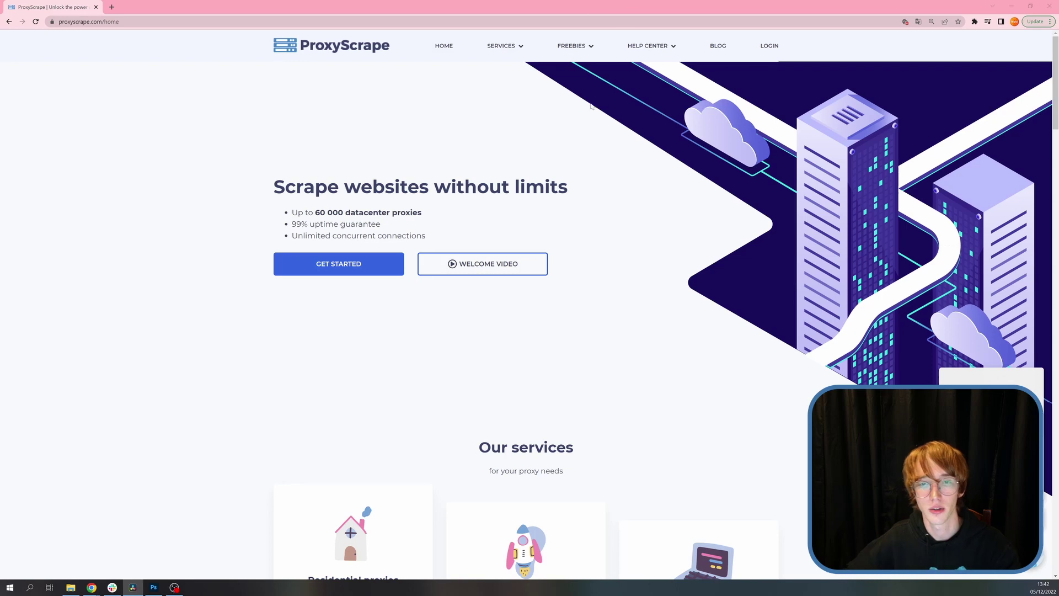
- Go to FREEBIES > Proxy Checker to reach the X64/X32 download page
mouse_move(571, 61)
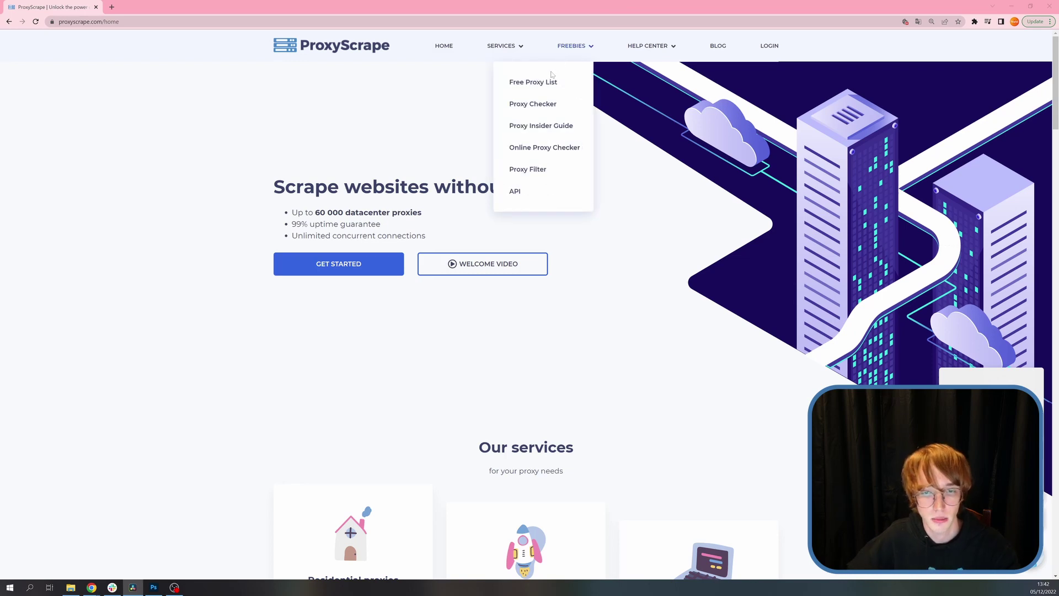
click(532, 104)
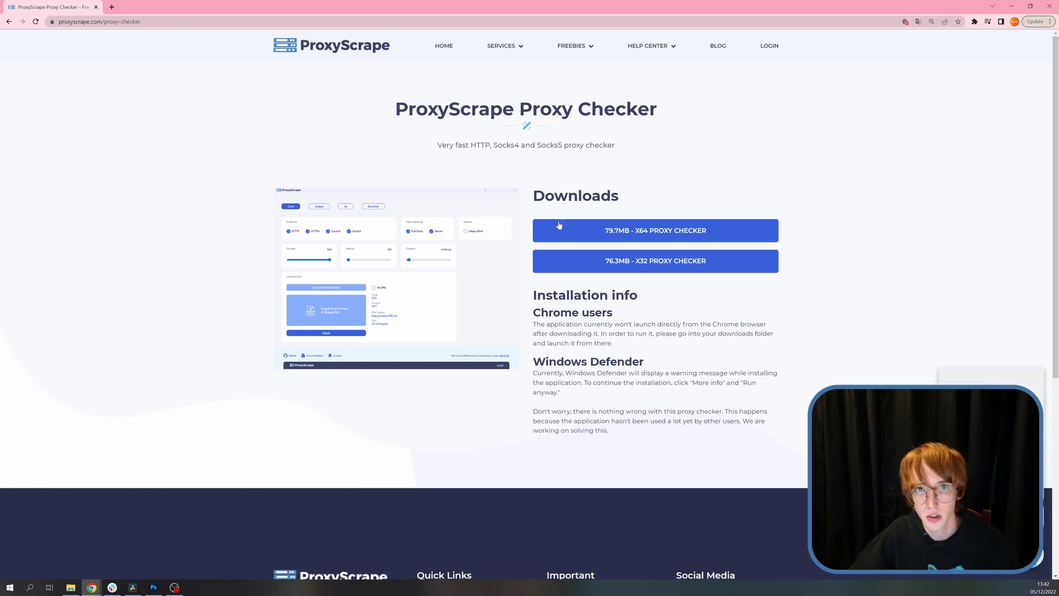
- Download and install the 64-bit Proxy Checker, allowing it past SmartScreen and UAC, and launch it
click(572, 238)
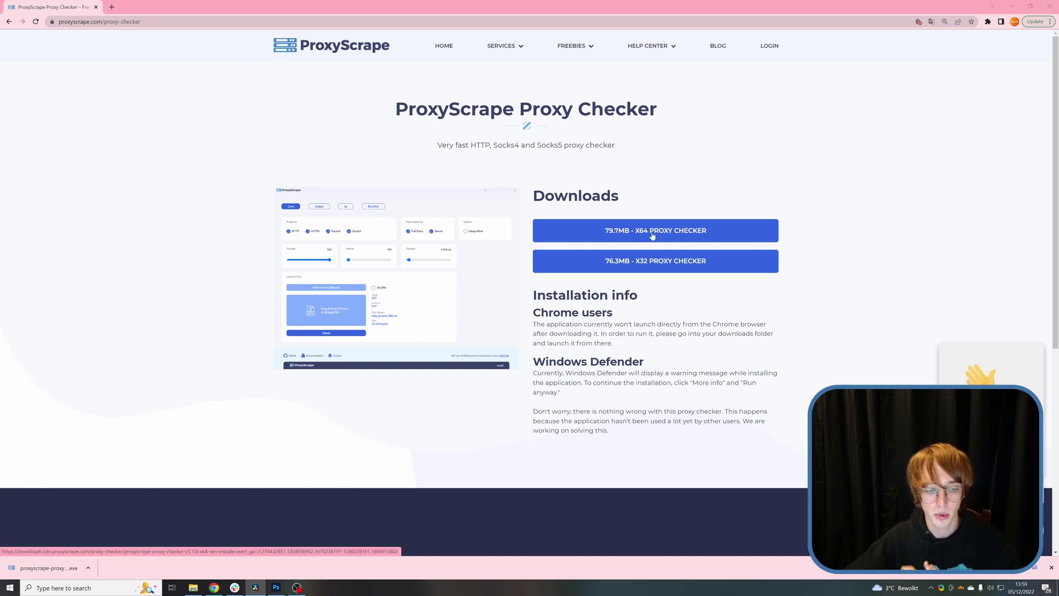
click(70, 567)
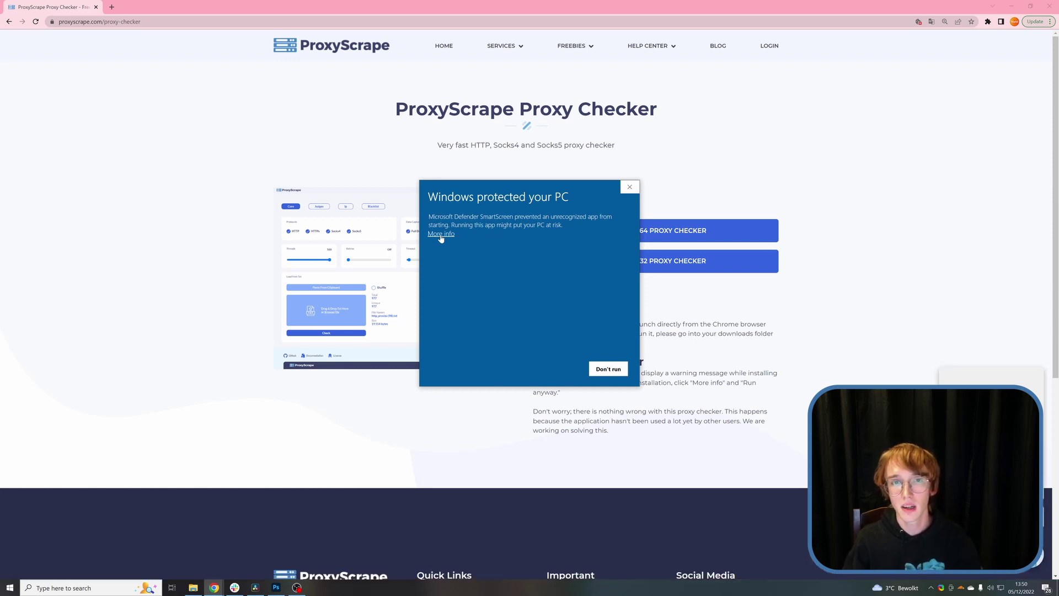
click(441, 235)
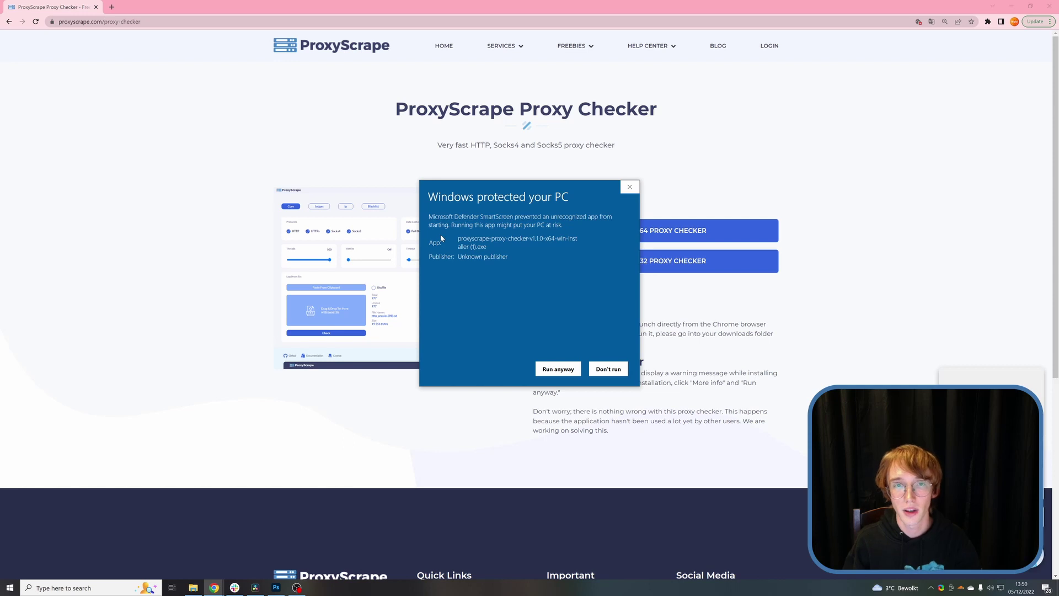
click(558, 368)
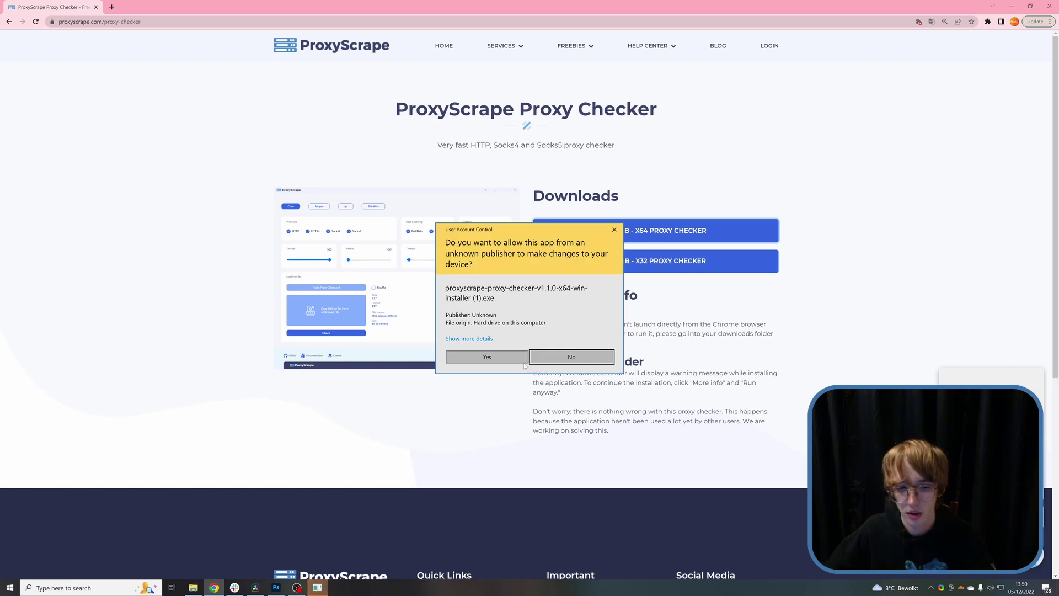
click(517, 361)
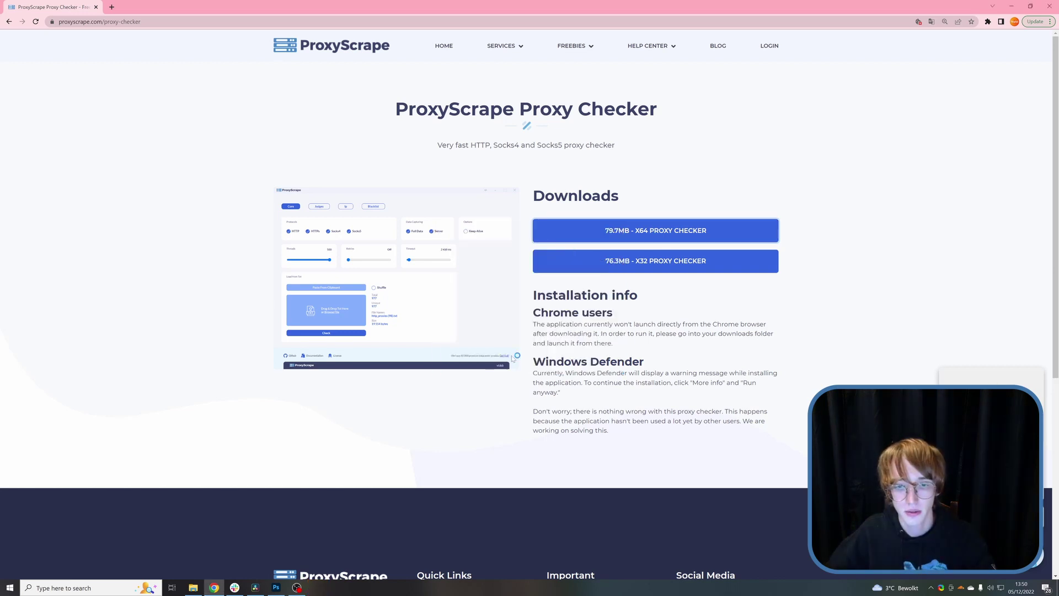
click(575, 360)
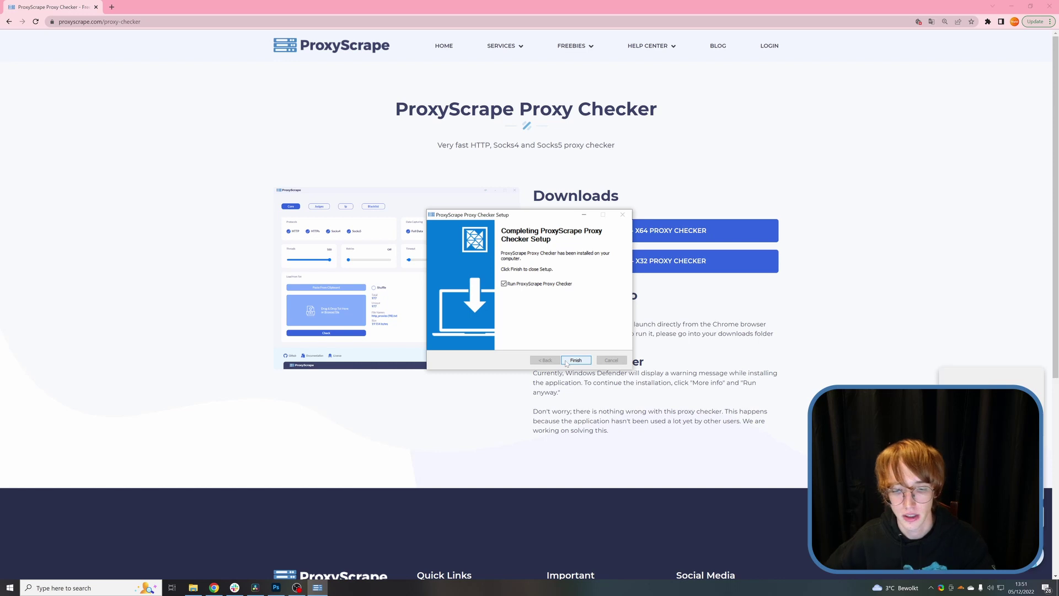
click(566, 363)
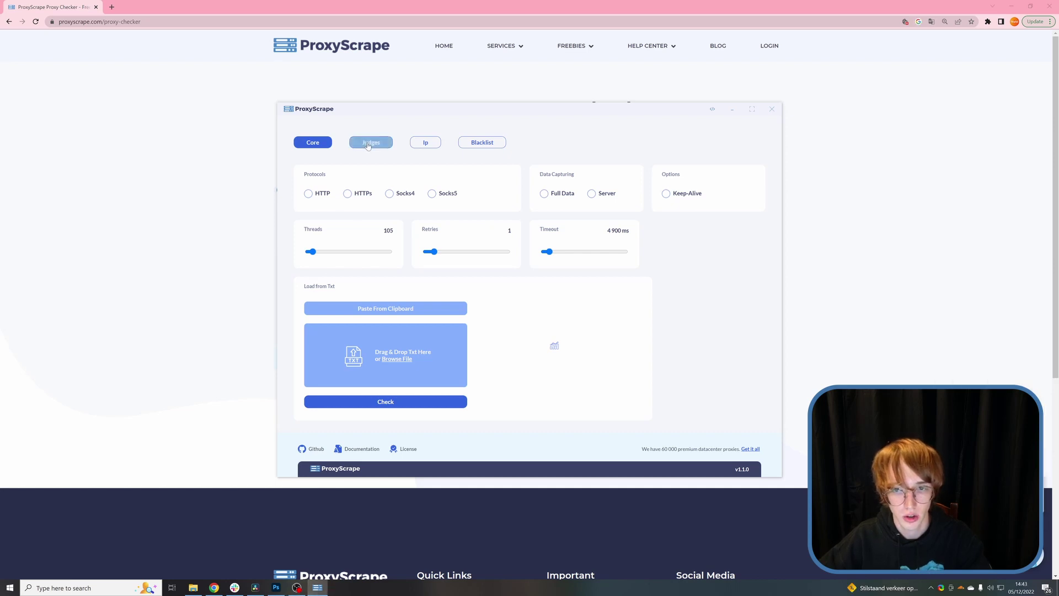
- Browse the Judges tab's judge URLs and inspect judge1's environment variables
click(369, 144)
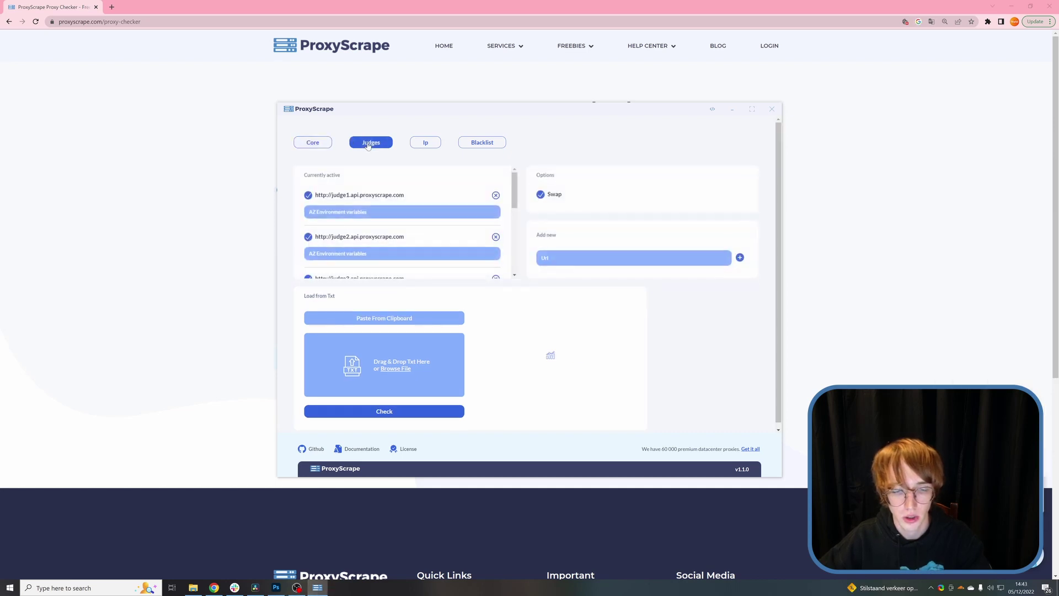
scroll(371, 193, down, 4)
scroll(373, 232, down, 2)
scroll(372, 235, up, 4)
scroll(372, 236, up, 3)
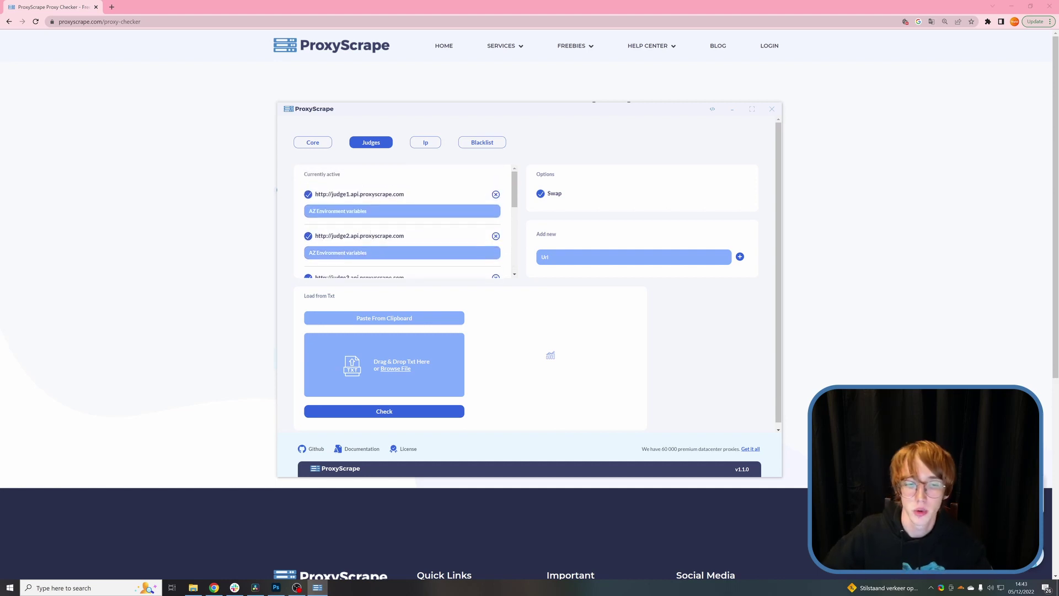
click(367, 211)
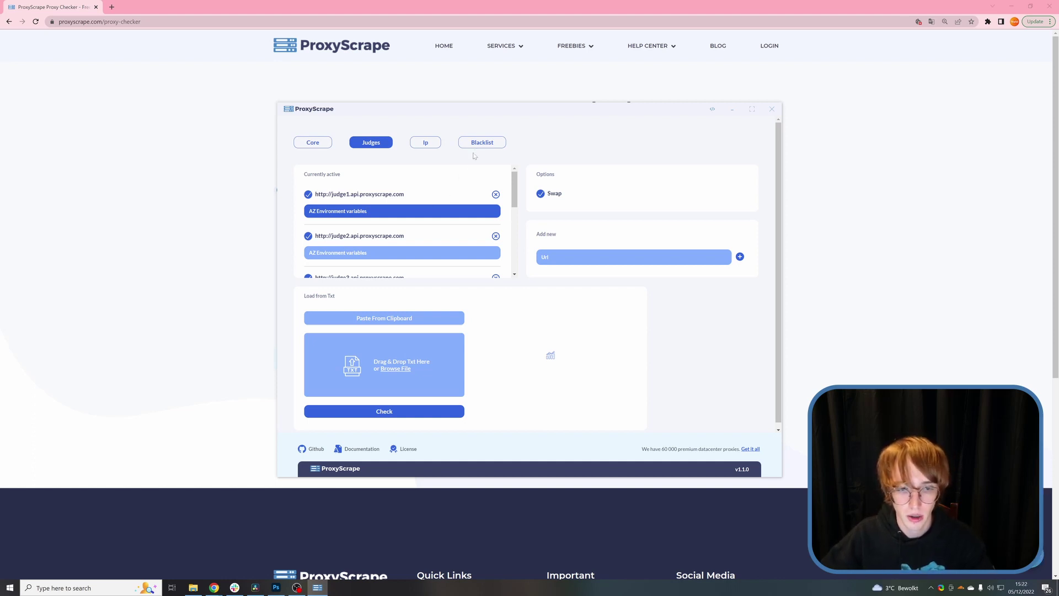
- Enable Filtering on the Blacklist tab, then go back to the Core settings
click(475, 146)
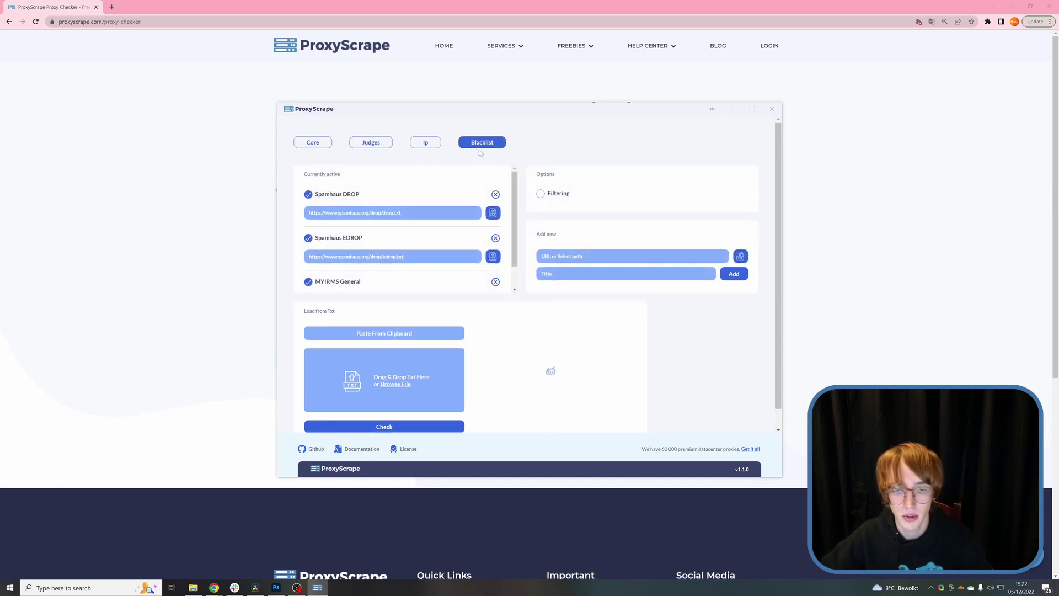
click(540, 194)
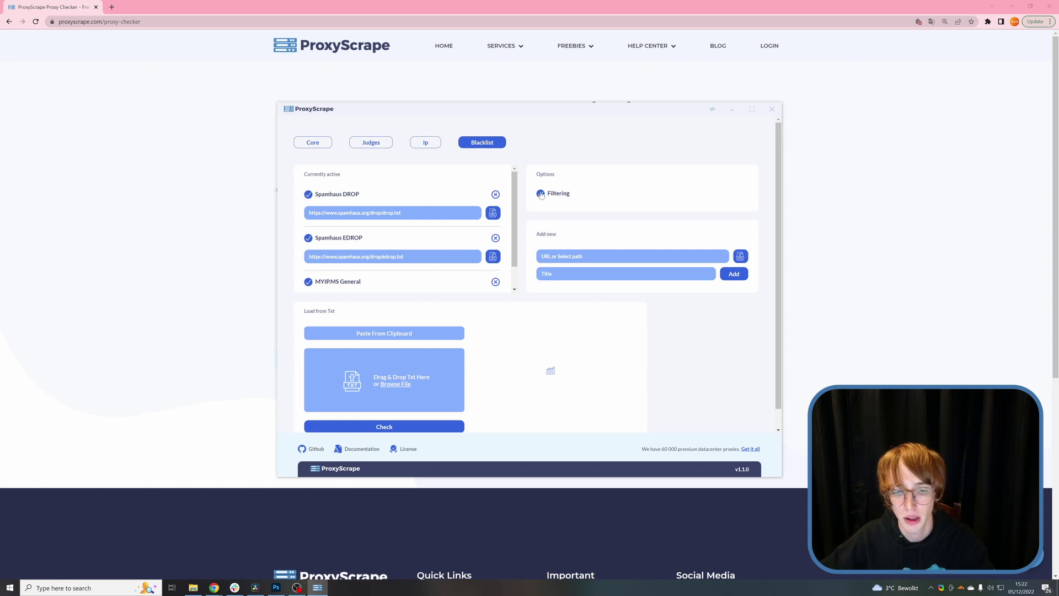
click(313, 143)
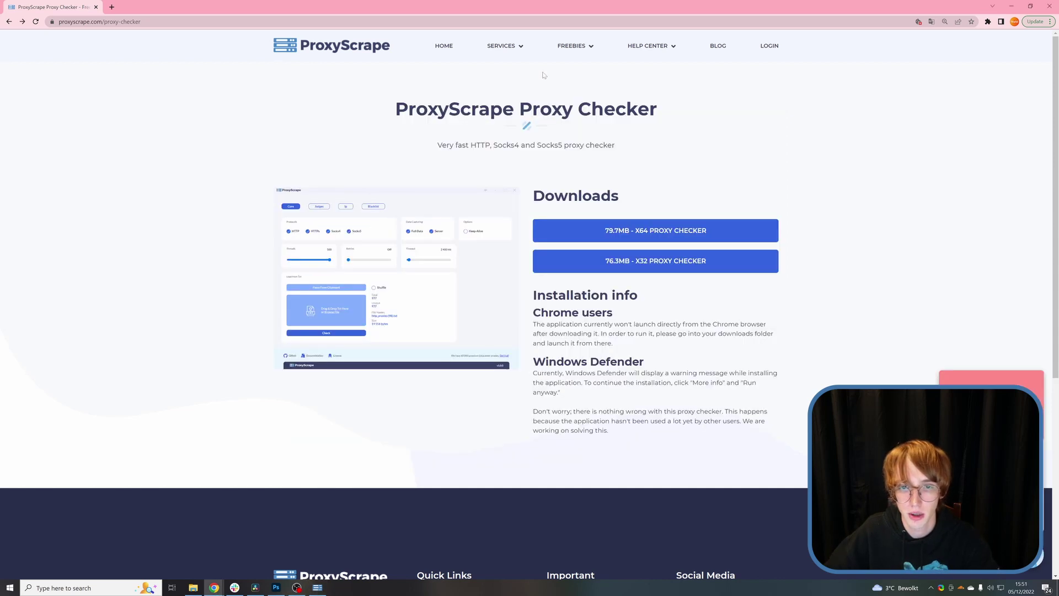
- Download the Socks4 list from FREEBIES > Free Proxy List as socks4_proxies (1).txt
mouse_move(564, 54)
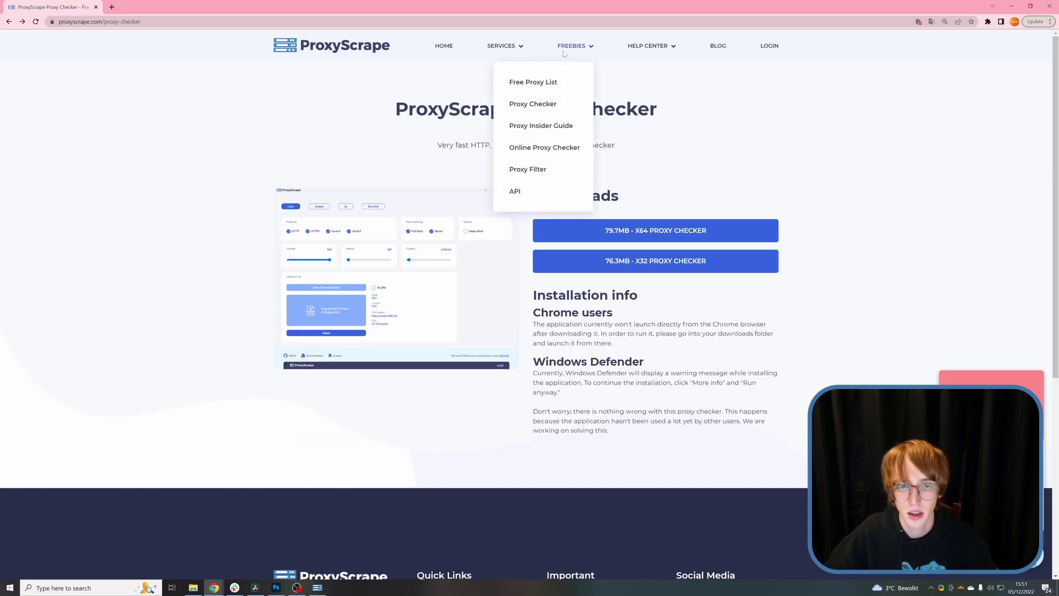
click(546, 81)
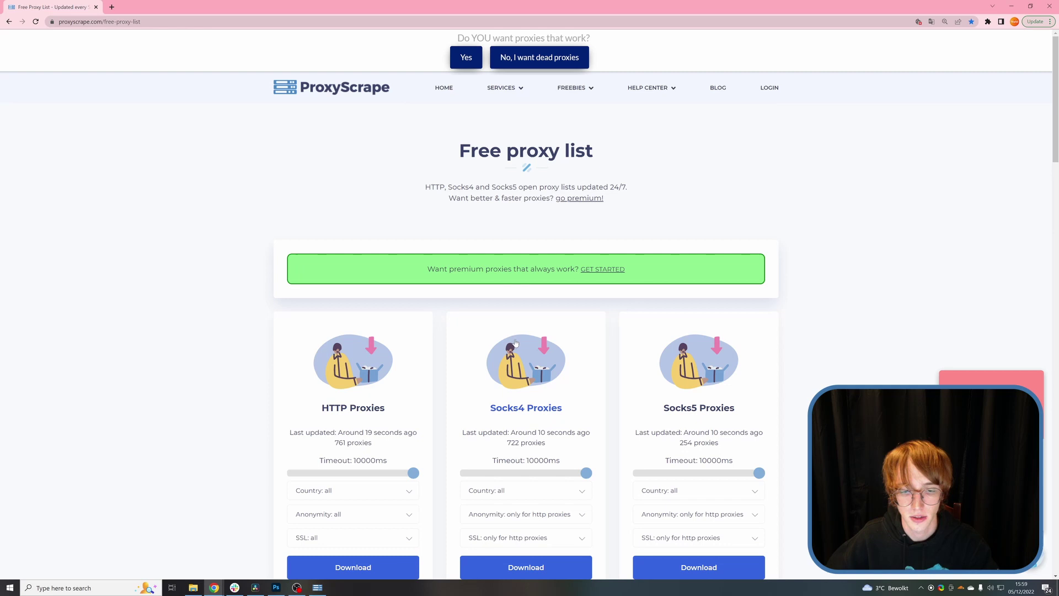
click(515, 344)
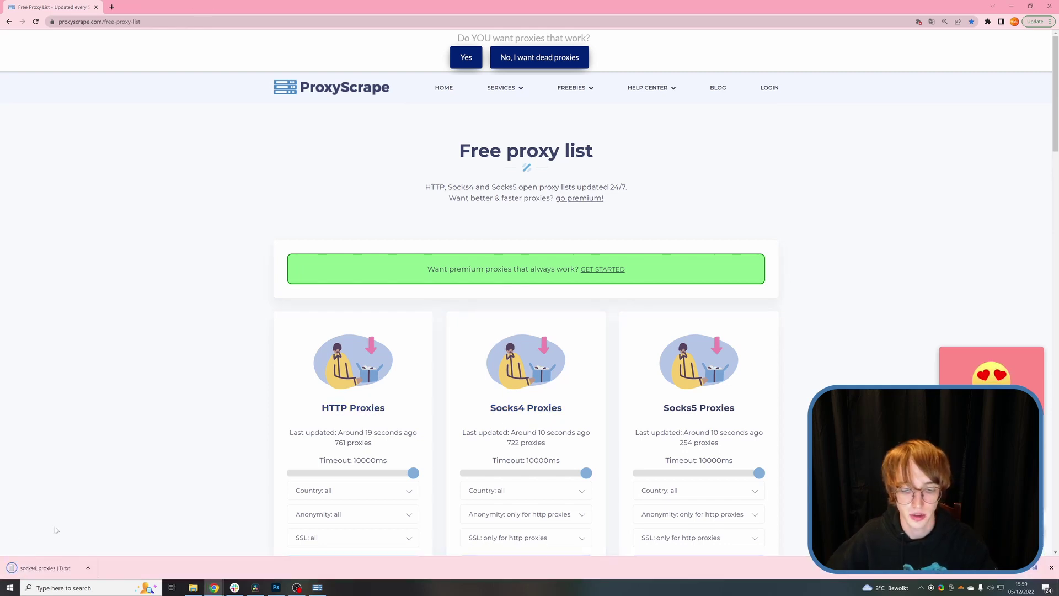
- Load socks4_proxies (1).txt (556 proxies), select Socks4, and set 200 threads, 1 retry, 5500 ms timeout
drag(42, 567, 367, 366)
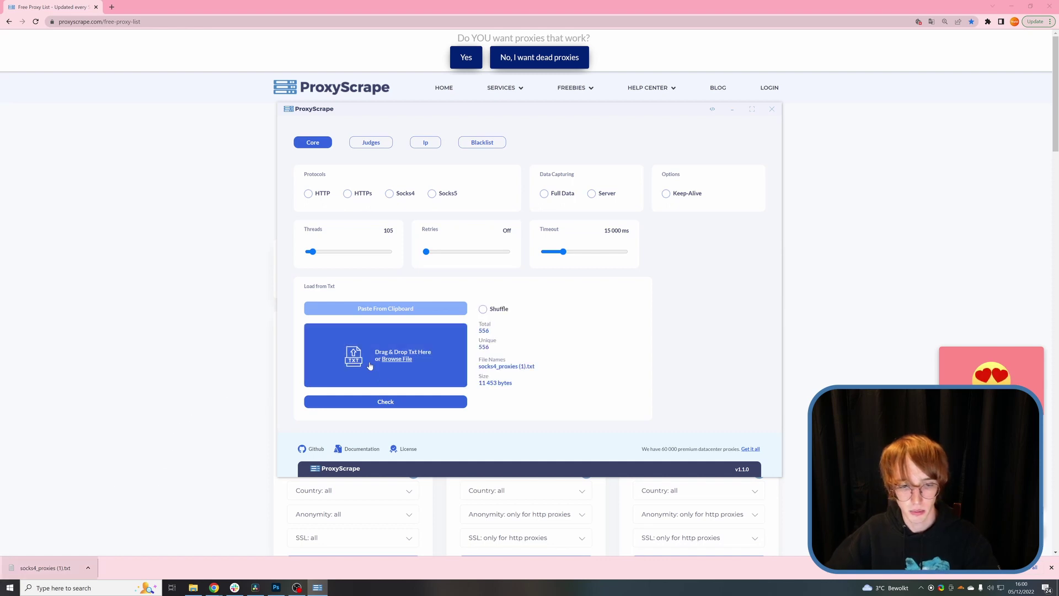
click(400, 198)
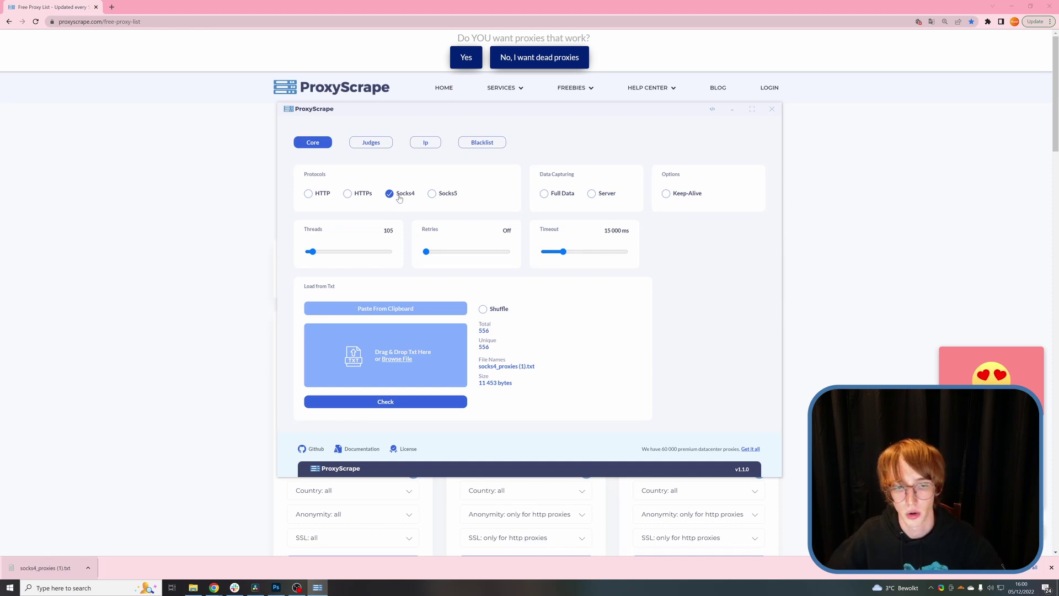
drag(312, 253, 339, 255)
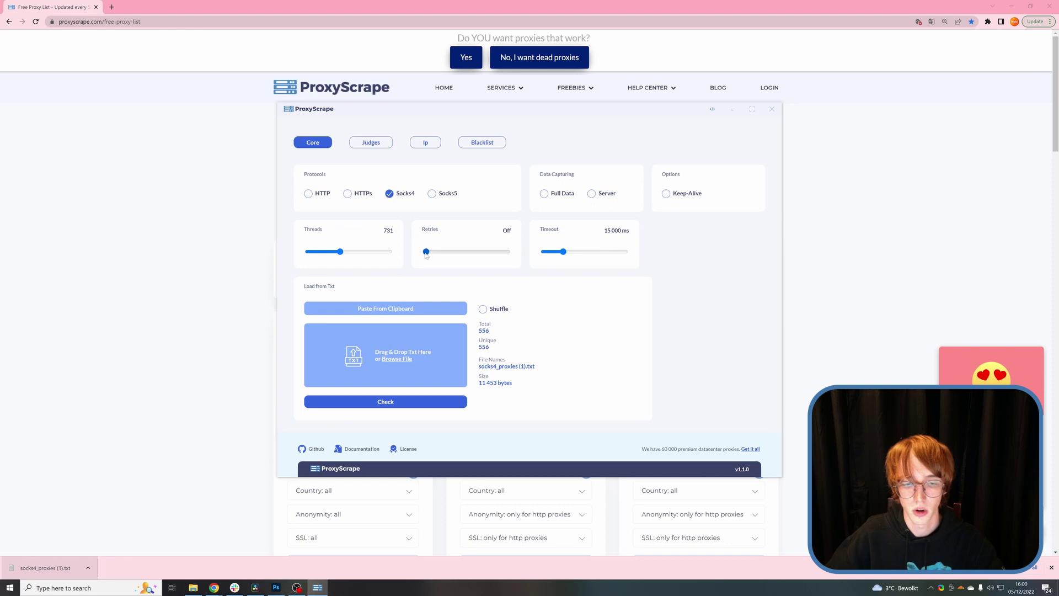
drag(430, 254, 433, 254)
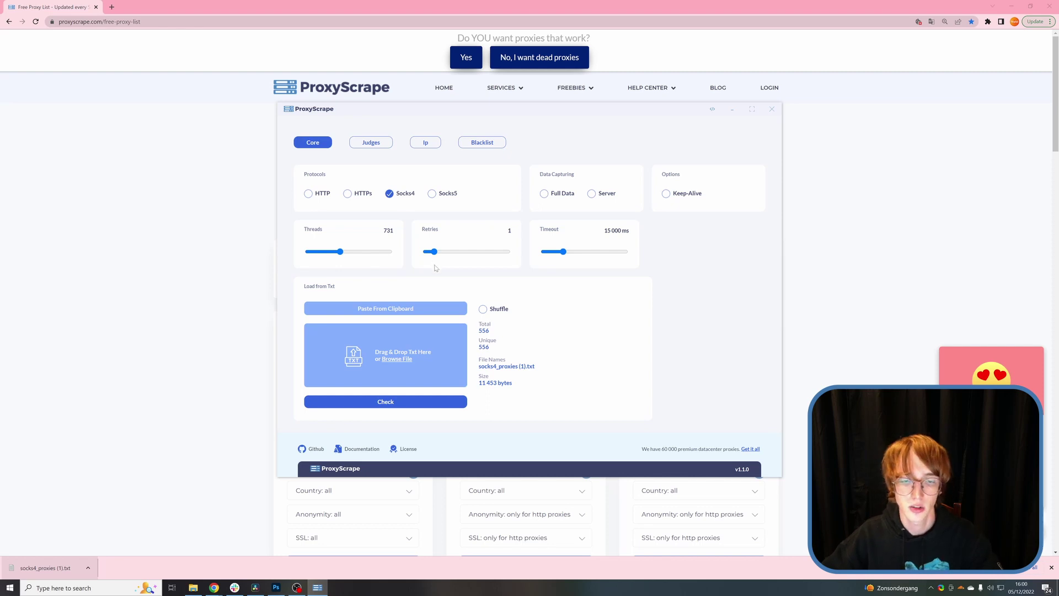
click(561, 252)
drag(561, 252, 550, 260)
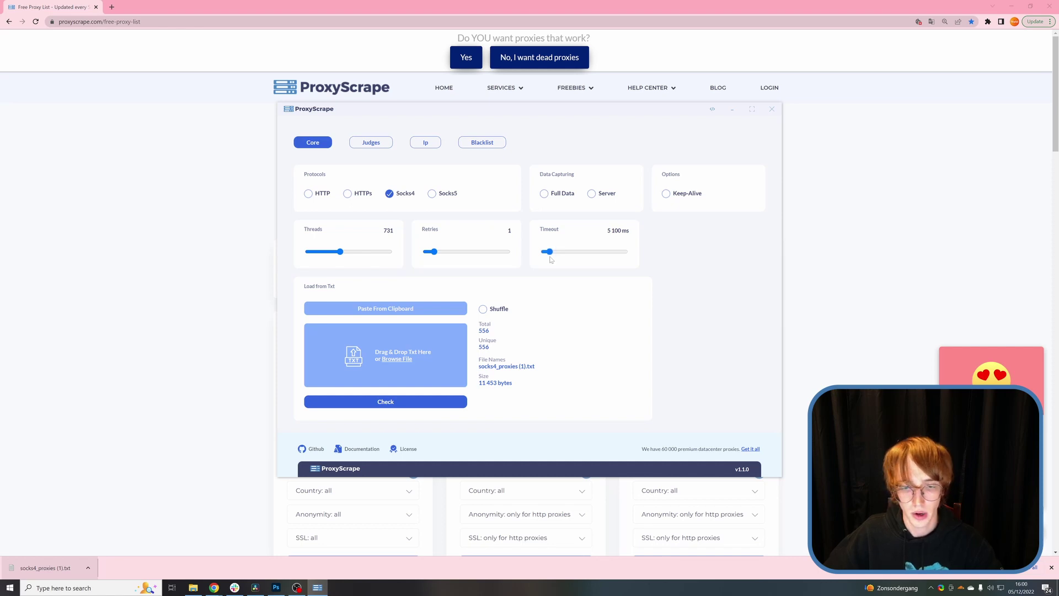
scroll(550, 259, down, 1)
drag(340, 252, 318, 253)
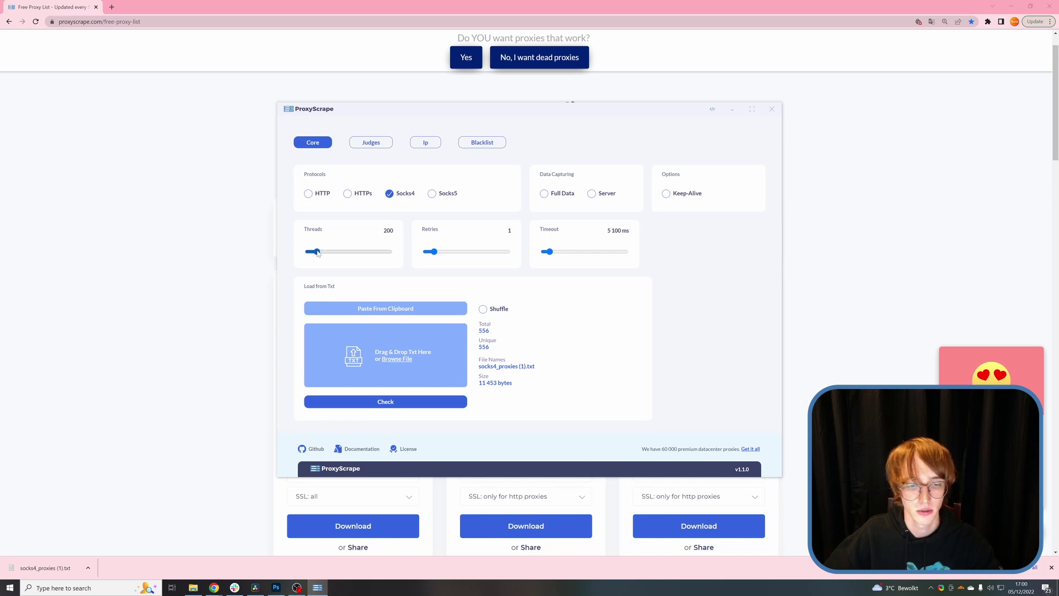
- Run the check, then stop it to list 240 results with 159 passing filters
click(398, 405)
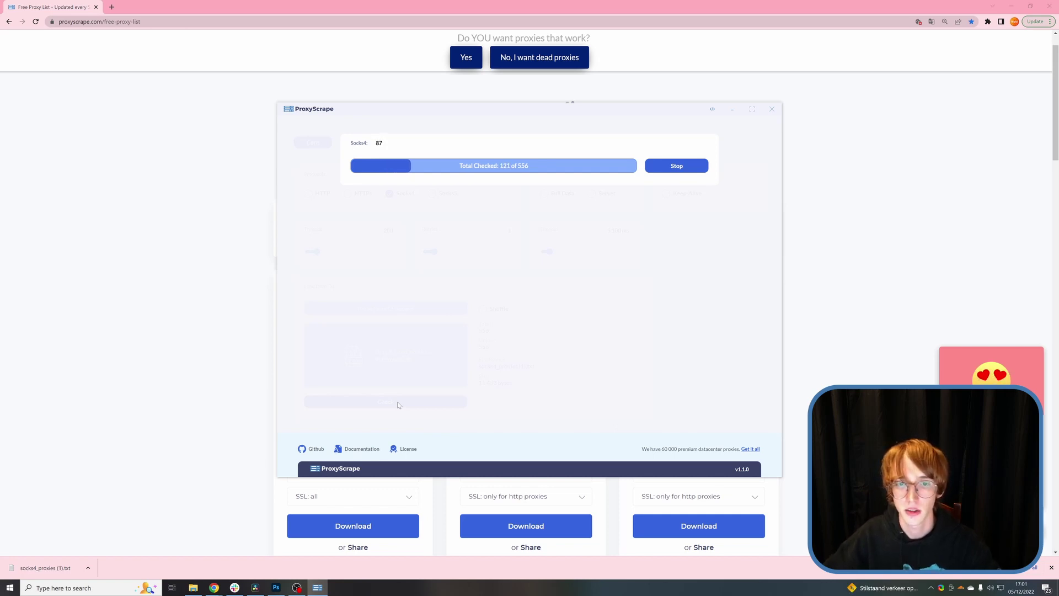
click(676, 166)
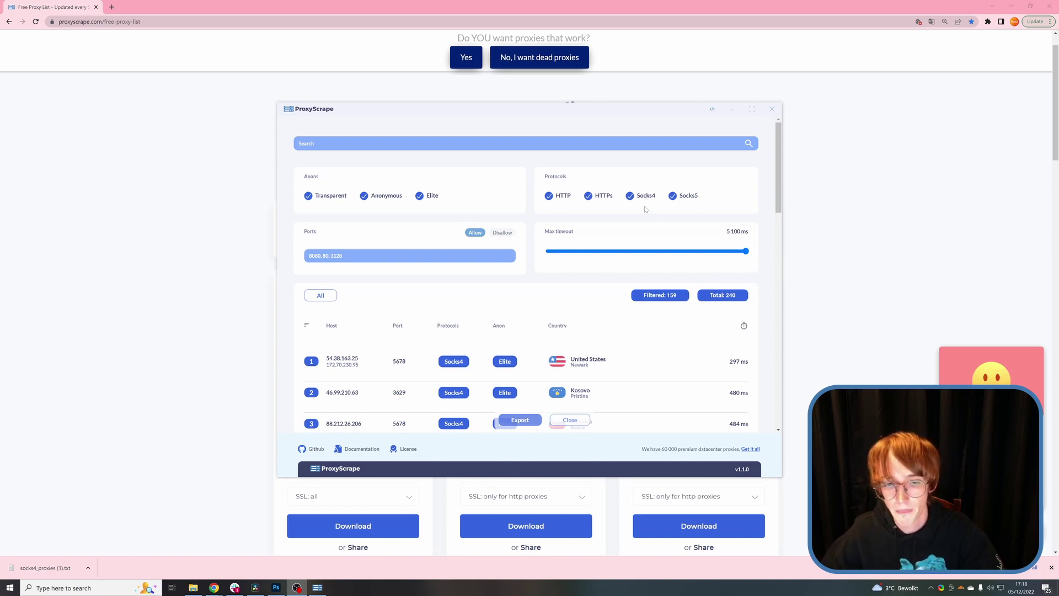
- Cap the maximum timeout at about 3200 ms and open export options for the 159 proxies
drag(745, 252, 658, 260)
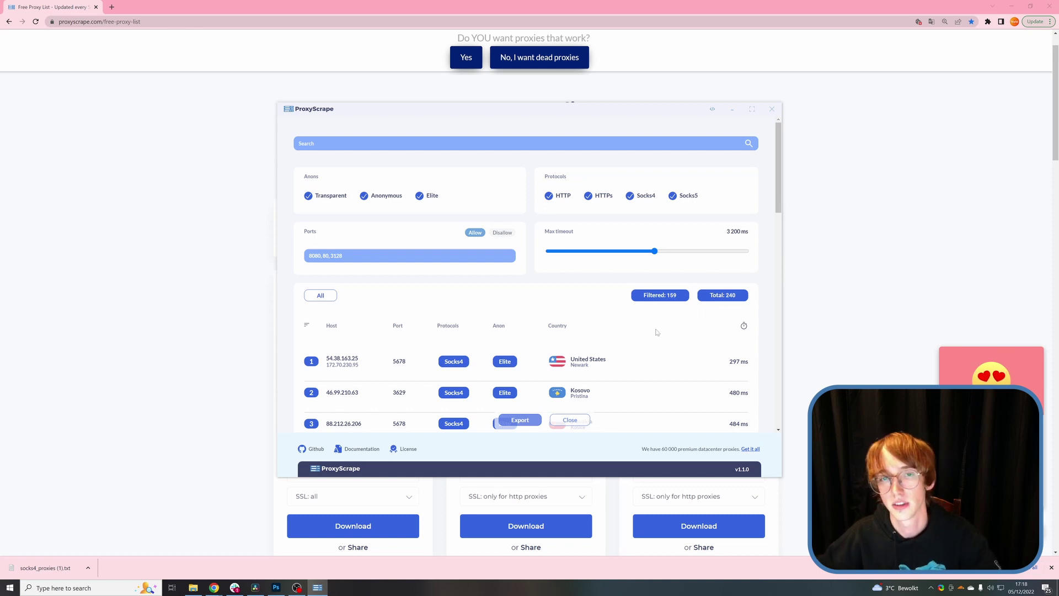
click(519, 420)
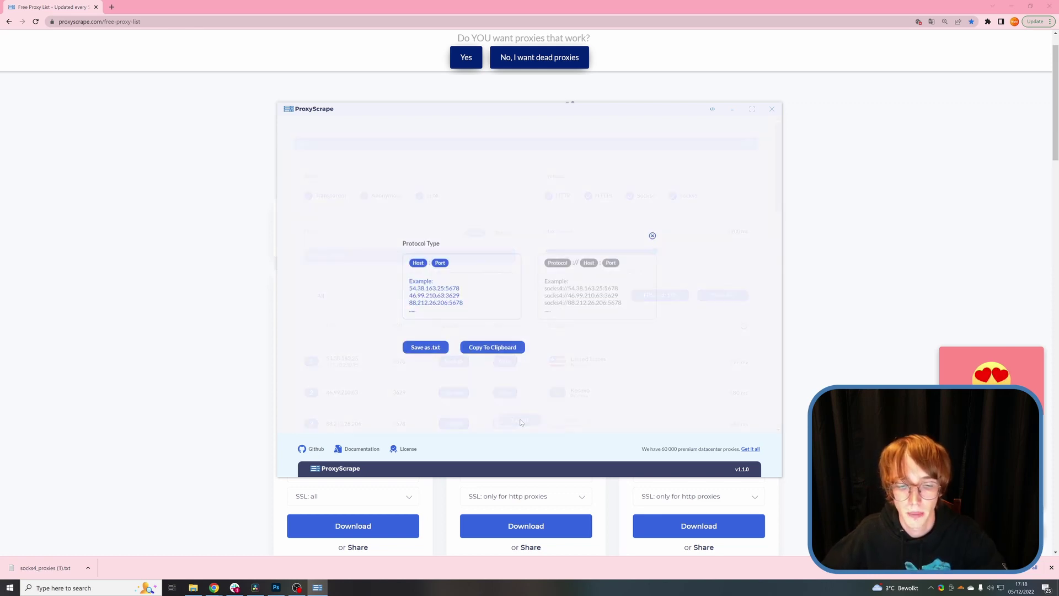